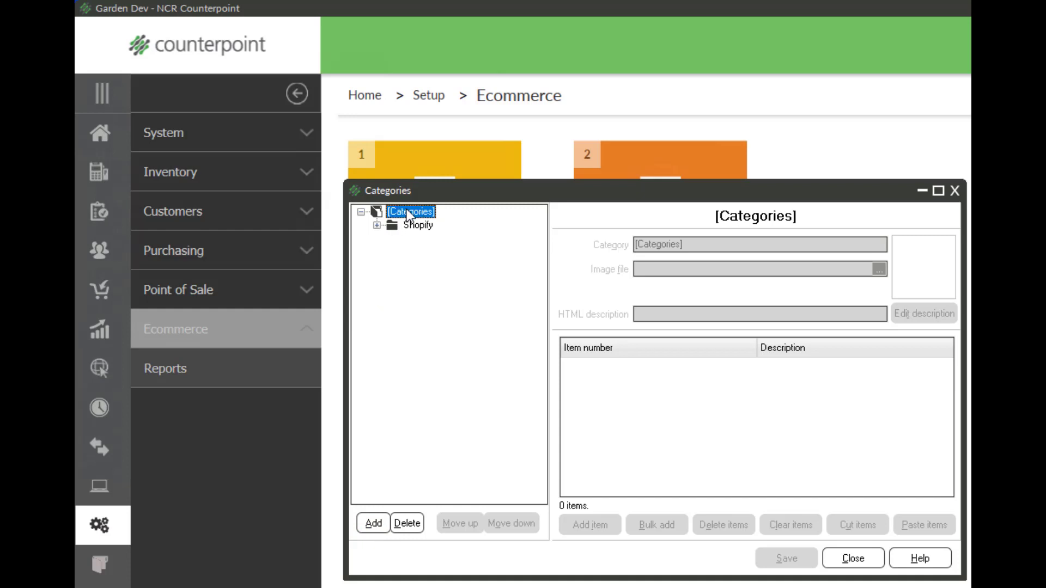
# Add a top-level category named WooCommerce and create a Firearms subcategory inside it.
pyautogui.click(374, 525)
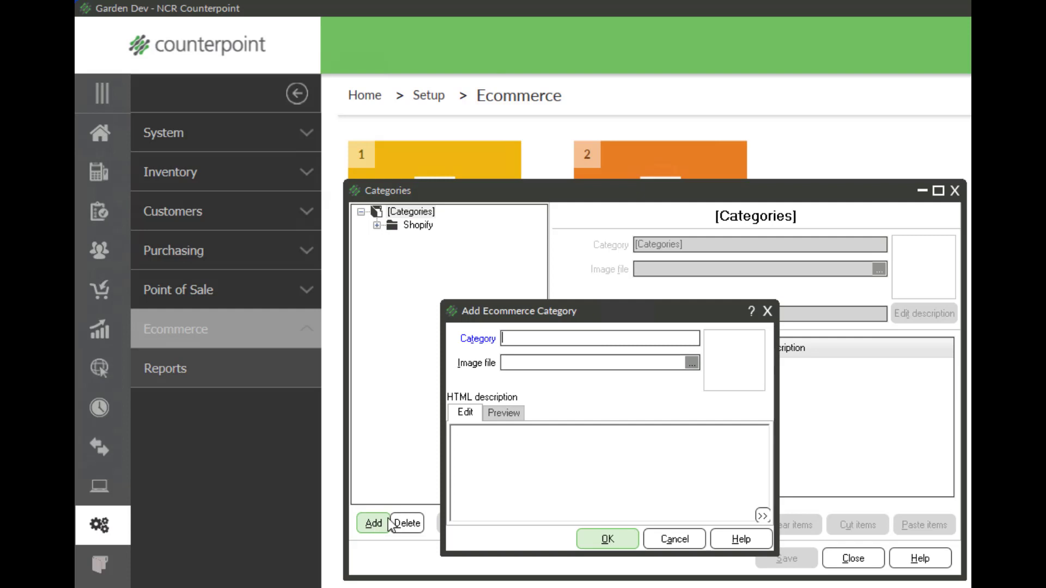
pyautogui.write('WooCommerce')
pyautogui.click(600, 545)
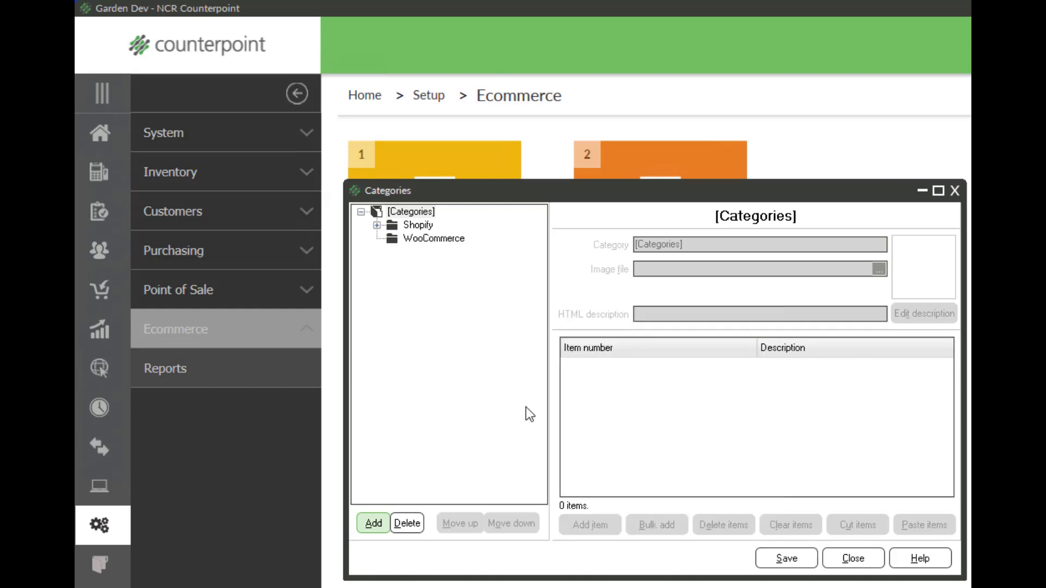
pyautogui.click(432, 240)
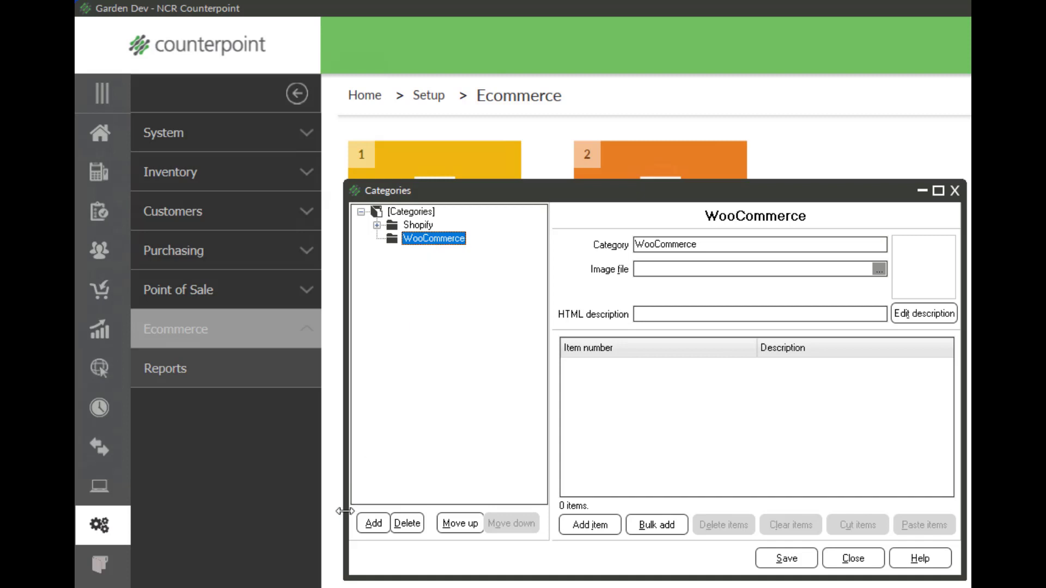
pyautogui.click(372, 523)
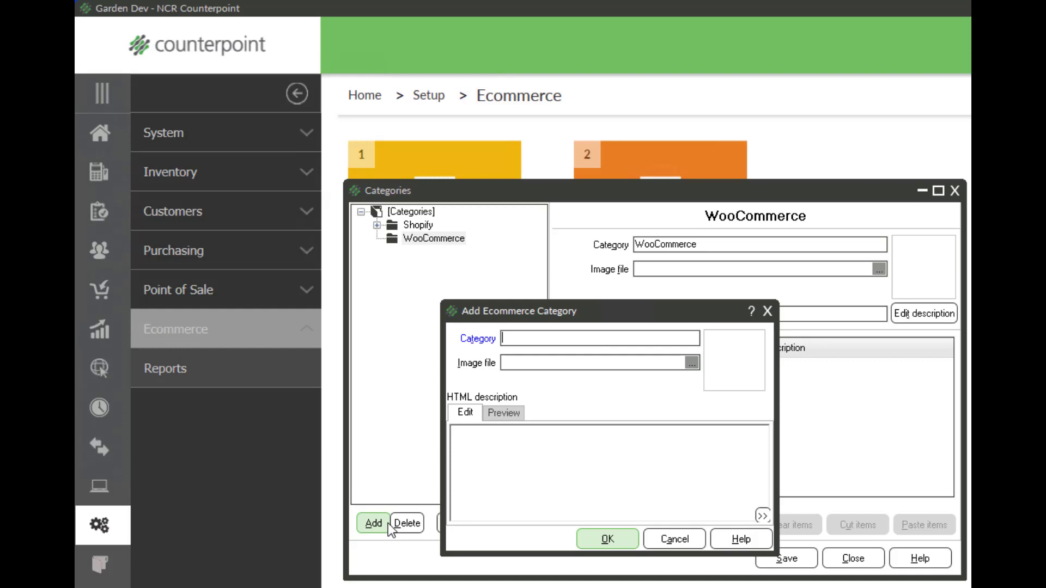
pyautogui.write('Firearms')
pyautogui.click(603, 539)
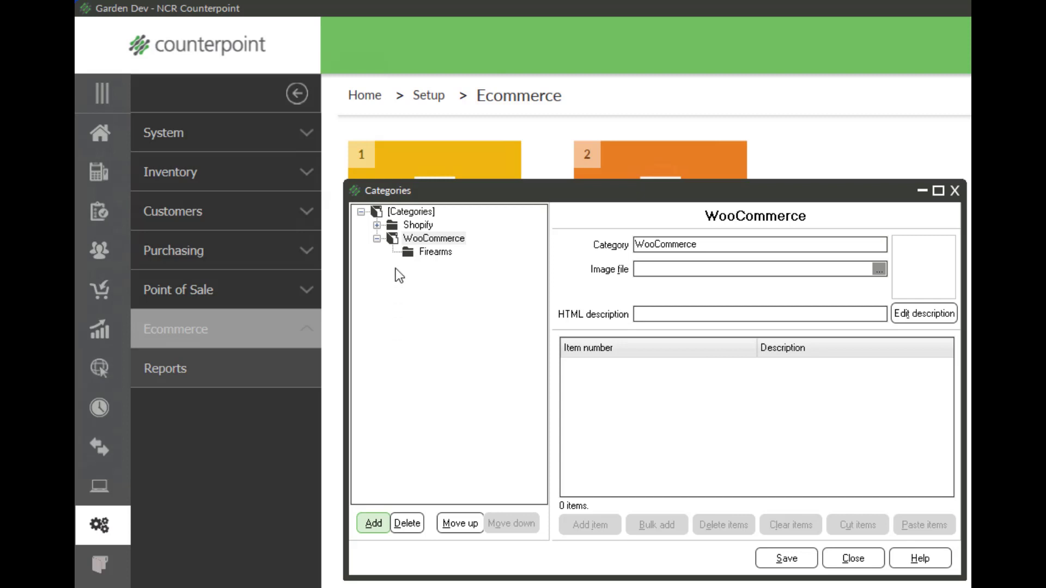
# Add three subcategories under Firearms: Hand Guns, Riles and Shotguns.
pyautogui.click(440, 255)
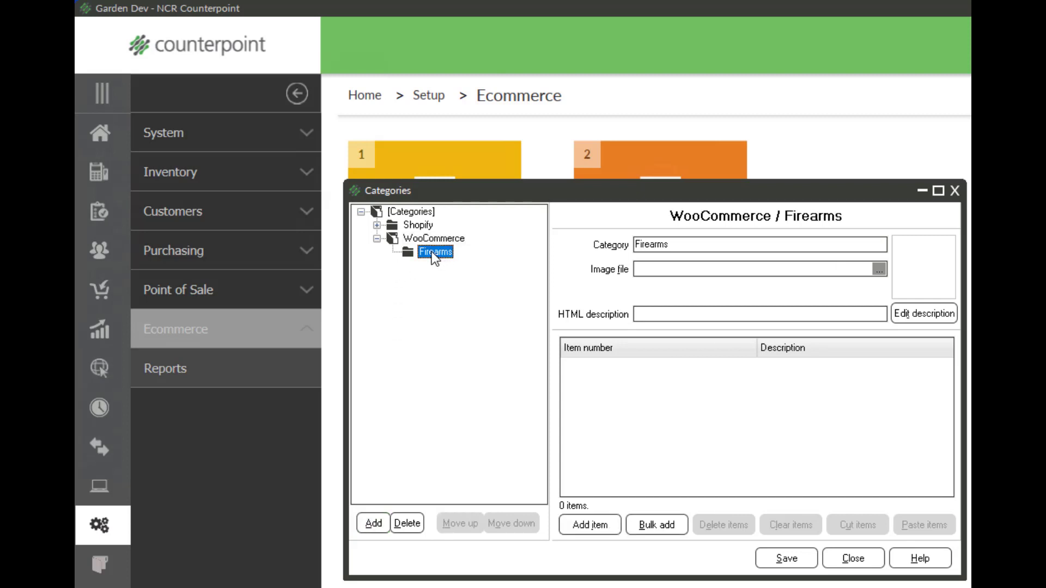
pyautogui.click(372, 525)
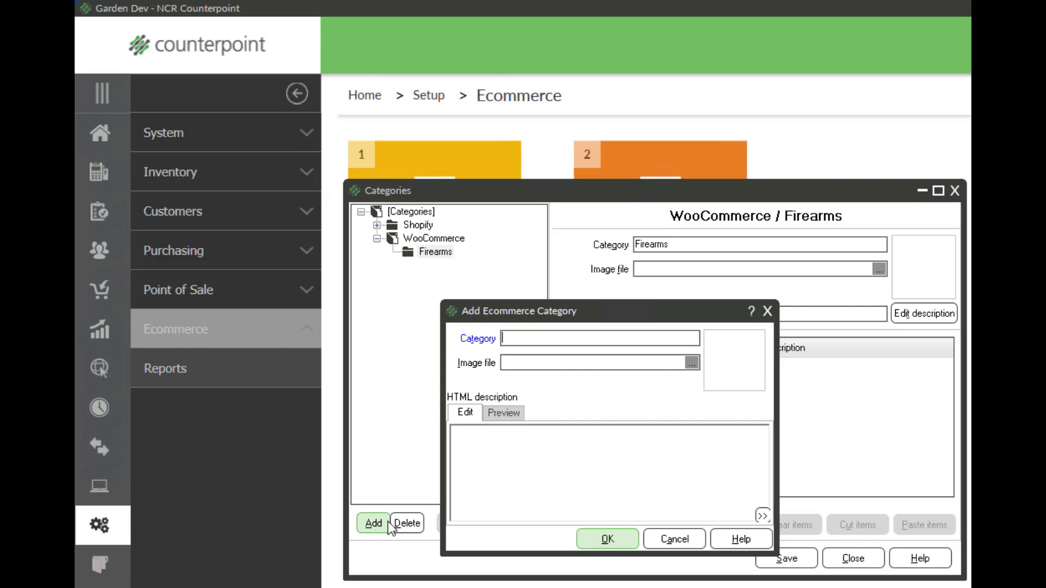
pyautogui.write('Hand Guns')
pyautogui.click(595, 539)
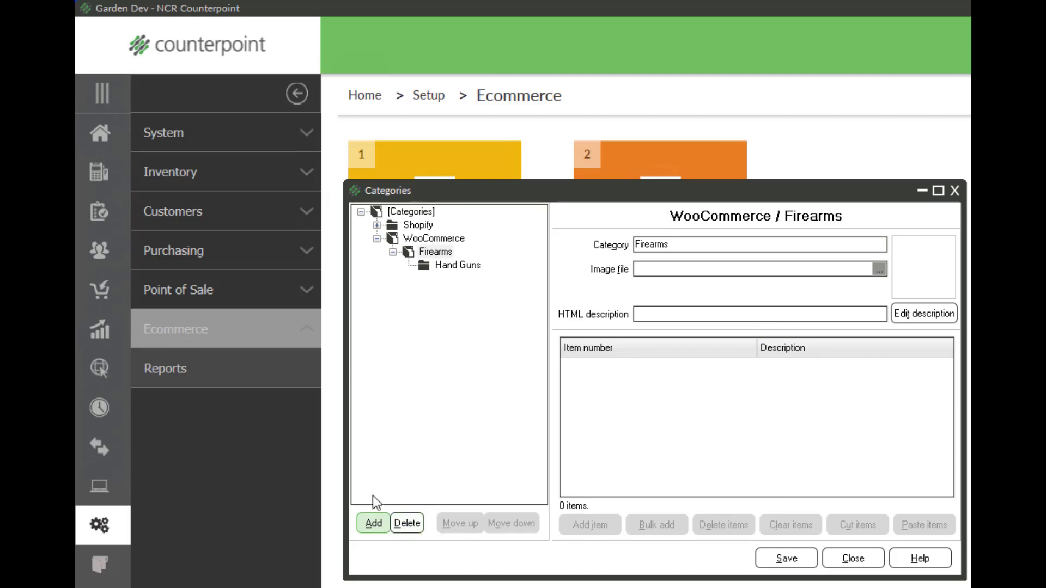
pyautogui.click(374, 525)
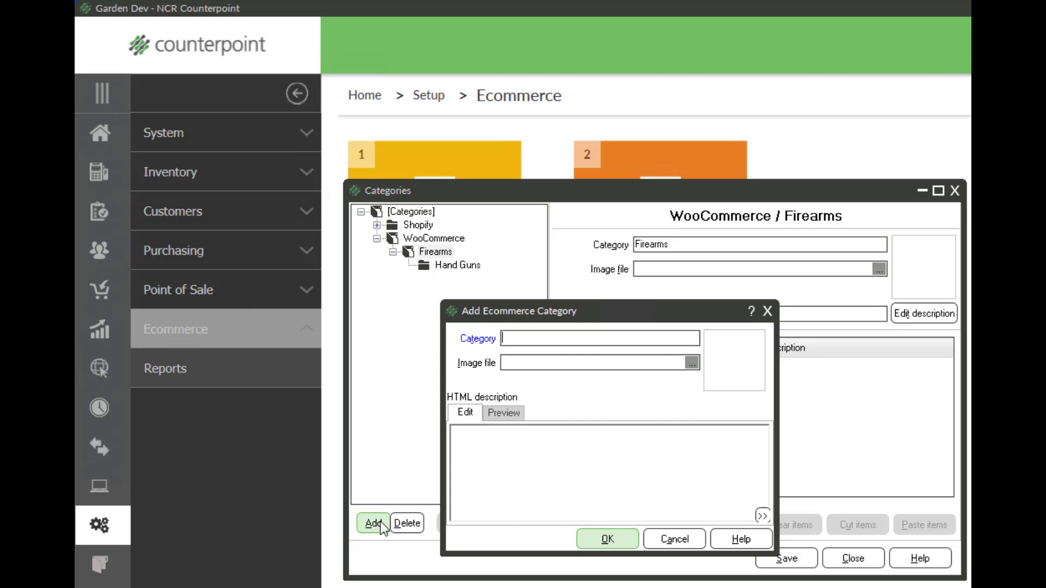
pyautogui.write('Riles')
pyautogui.click(613, 548)
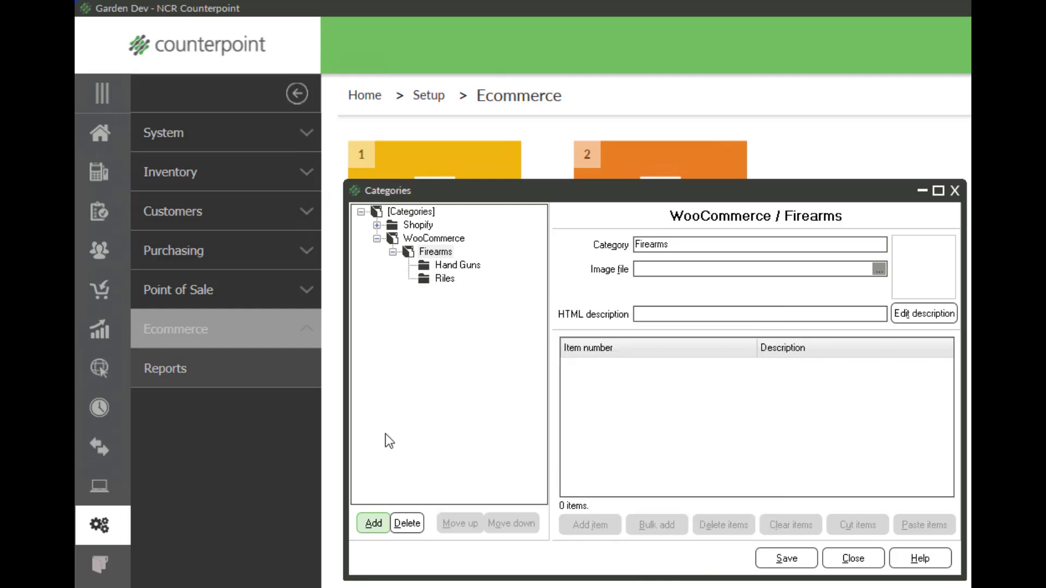
pyautogui.click(374, 525)
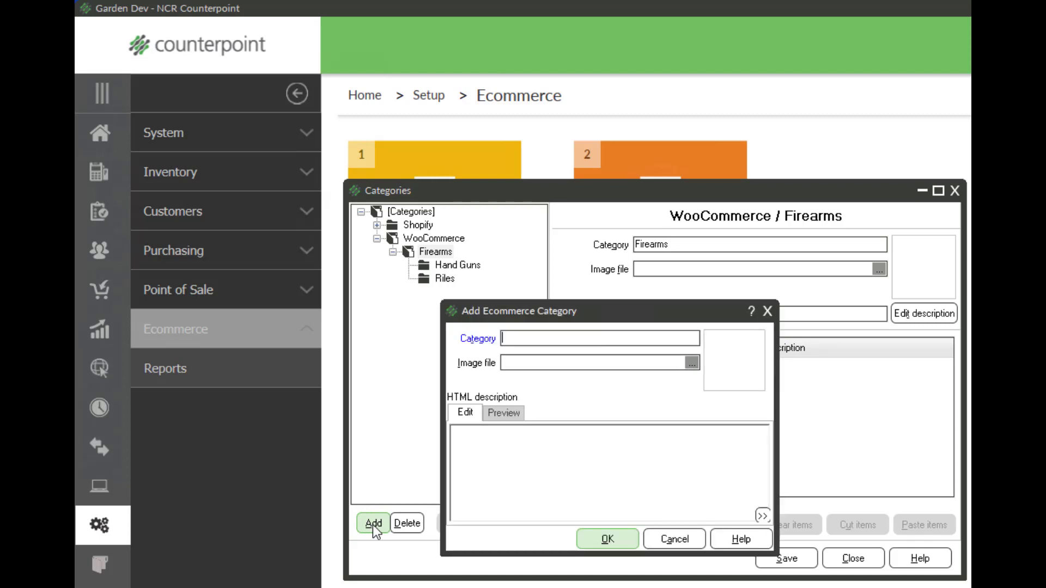
pyautogui.write('Shotguns')
pyautogui.click(600, 542)
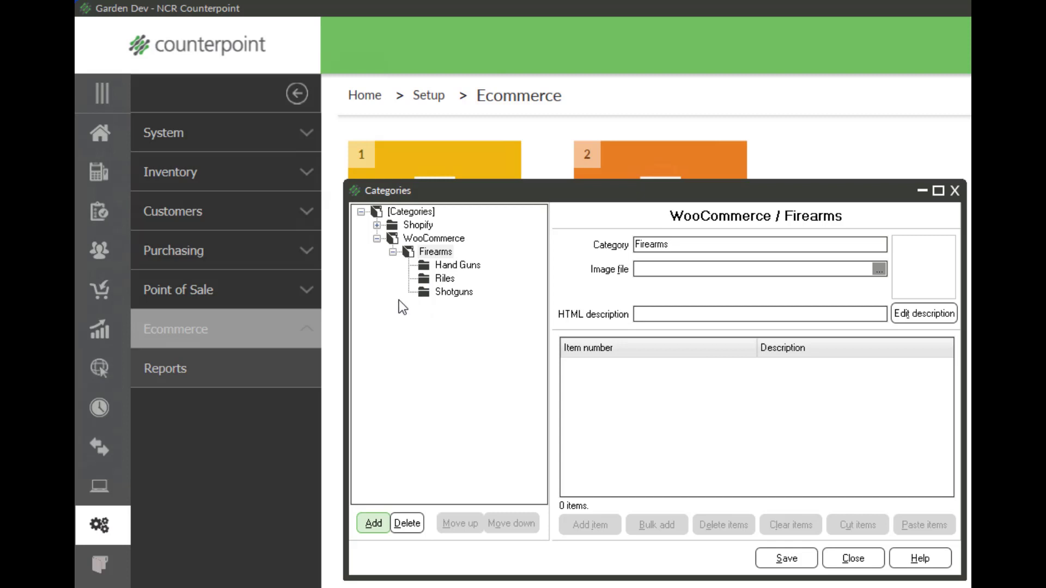
# Reorder the Firearms subcategories by moving Hand Guns below Shotguns, accepting the sort-order warning.
pyautogui.click(453, 266)
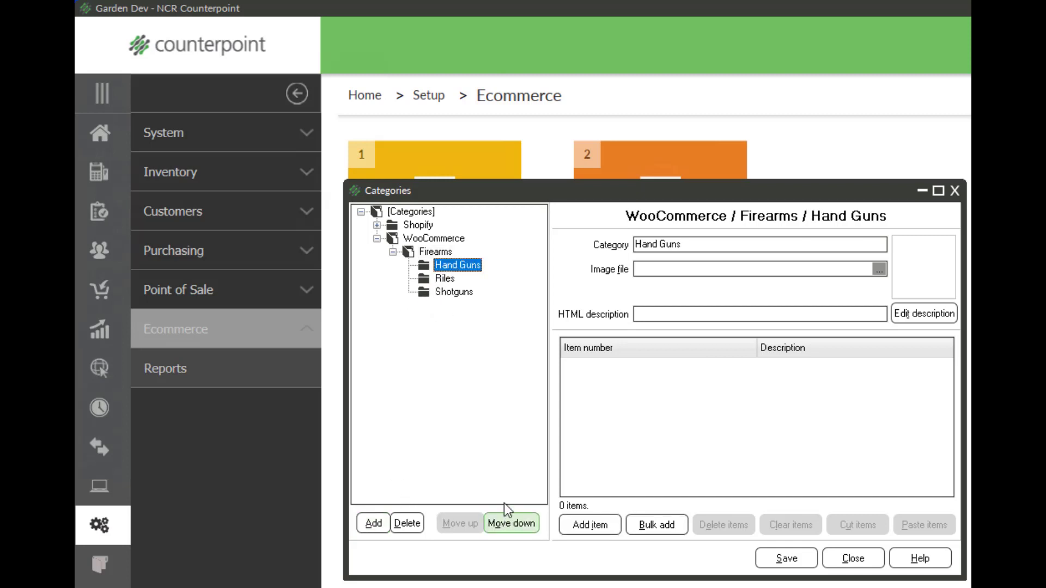
pyautogui.click(503, 528)
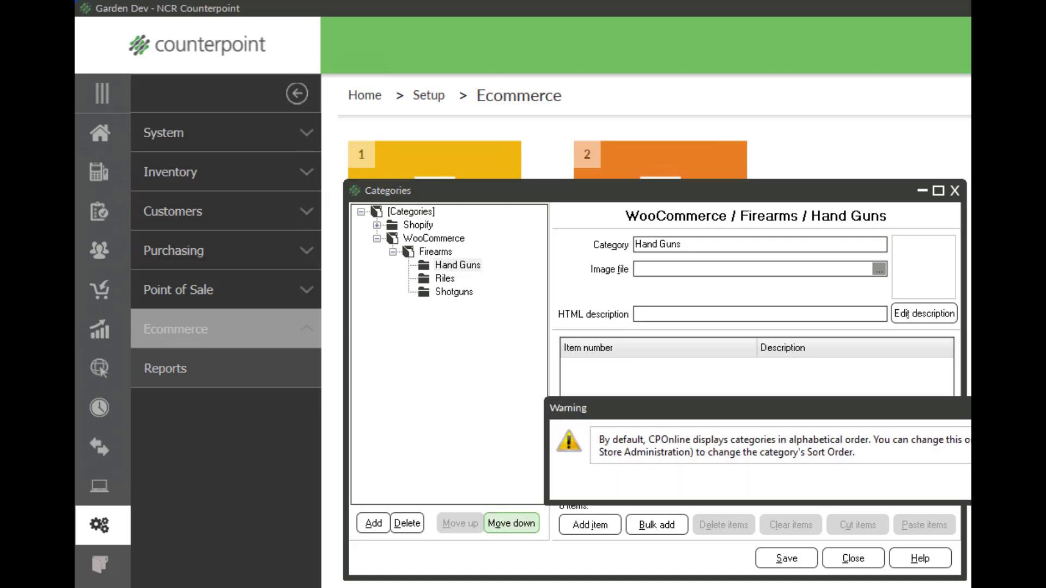
pyautogui.press('Return')
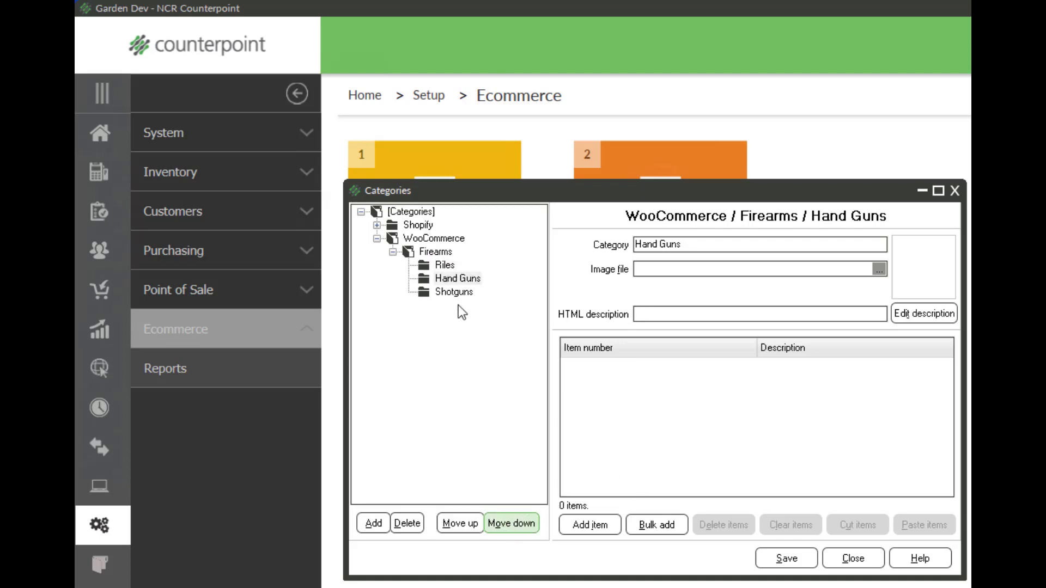
pyautogui.click(503, 523)
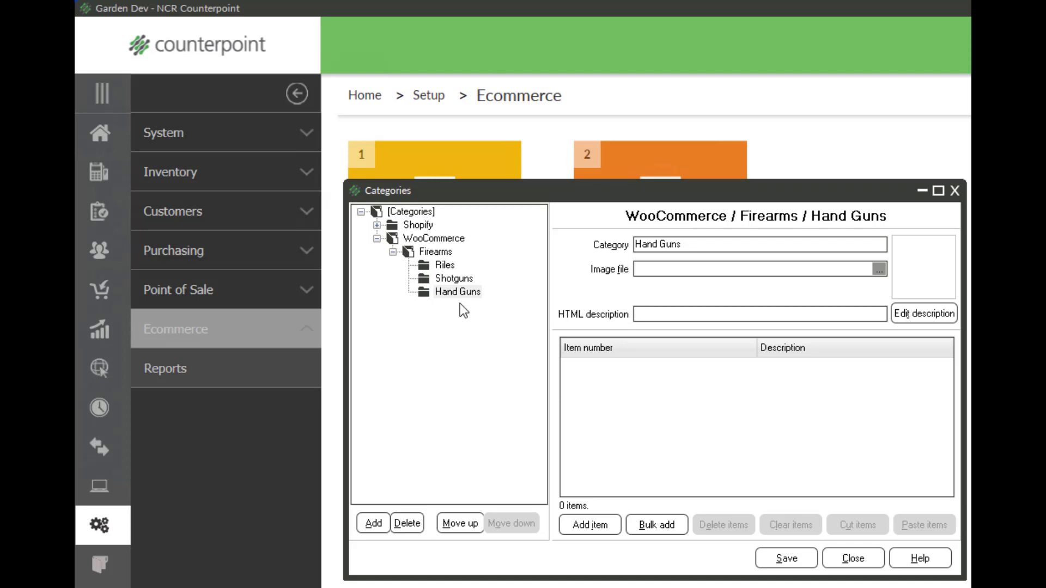
# Add a Womens Clothing subcategory directly under WooCommerce.
pyautogui.click(435, 252)
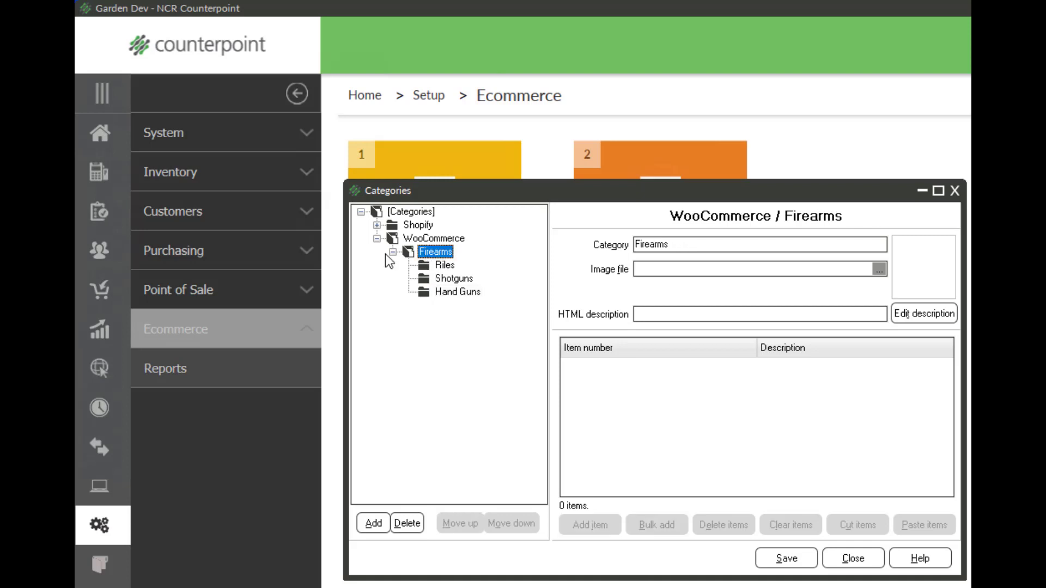
pyautogui.click(419, 242)
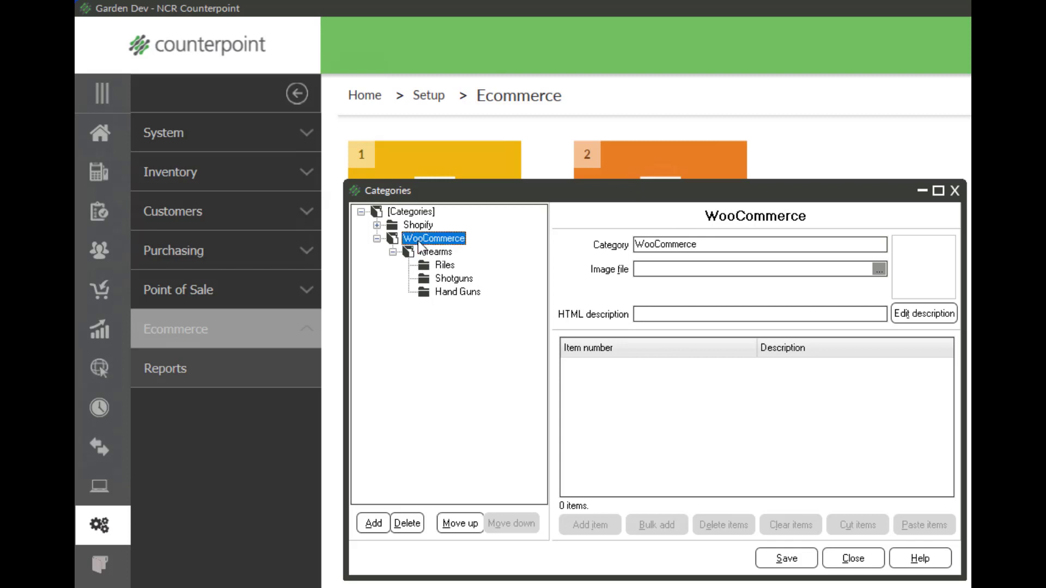
pyautogui.click(373, 524)
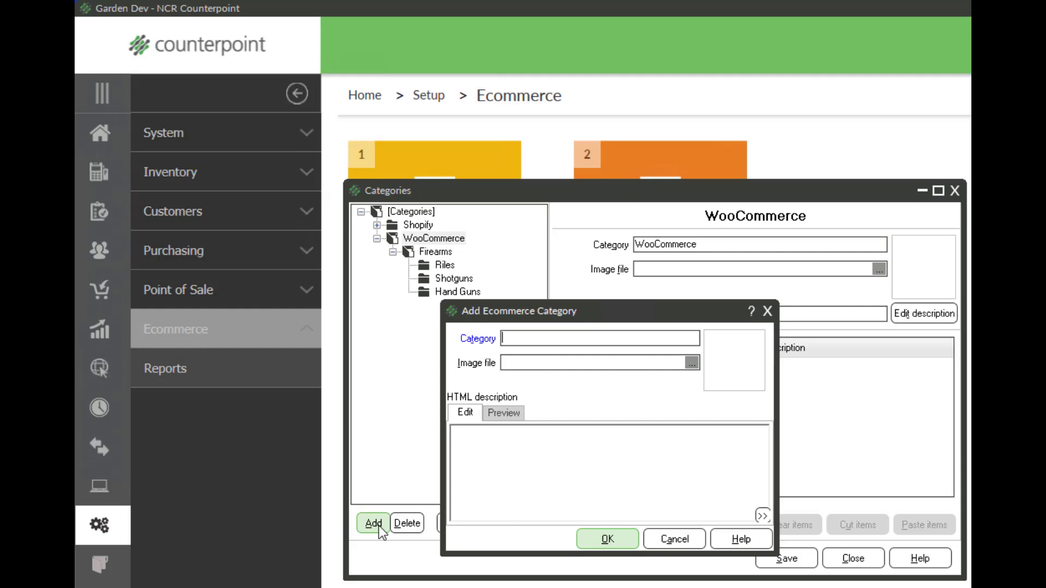
pyautogui.write("Women's")
pyautogui.press('BackSpace')
pyautogui.press('BackSpace')
pyautogui.press('BackSpace')
pyautogui.write('s Clothing')
pyautogui.click(608, 538)
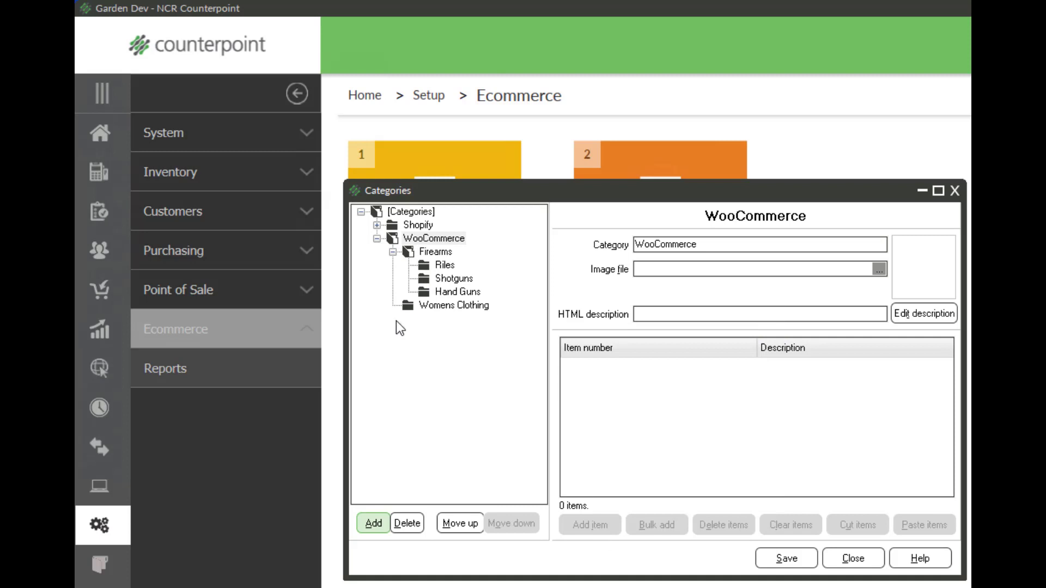
# Add Womens Vests and Hunting Gloves as subcategories under Womens Clothing.
pyautogui.click(392, 252)
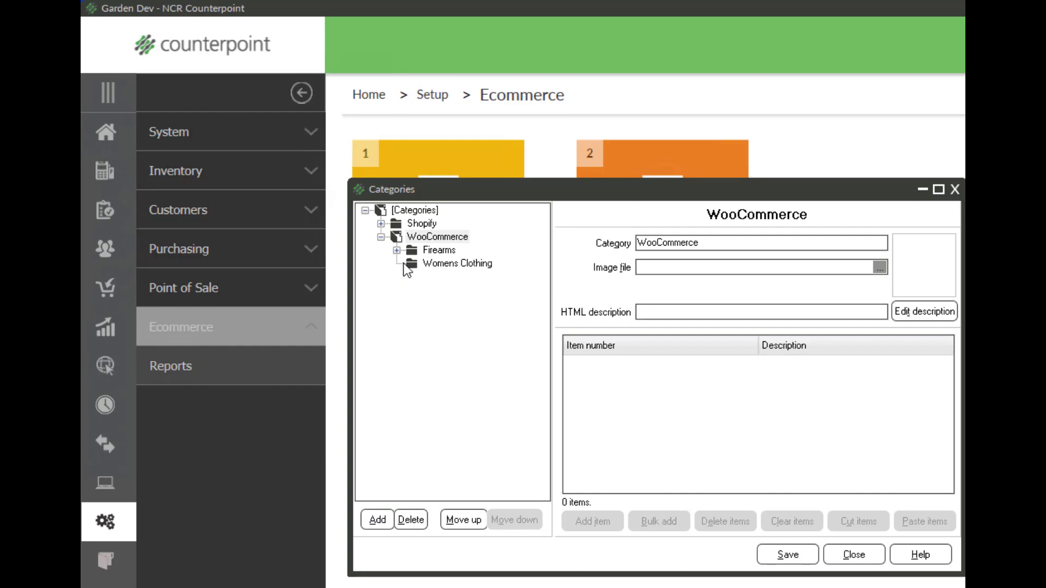
pyautogui.click(397, 250)
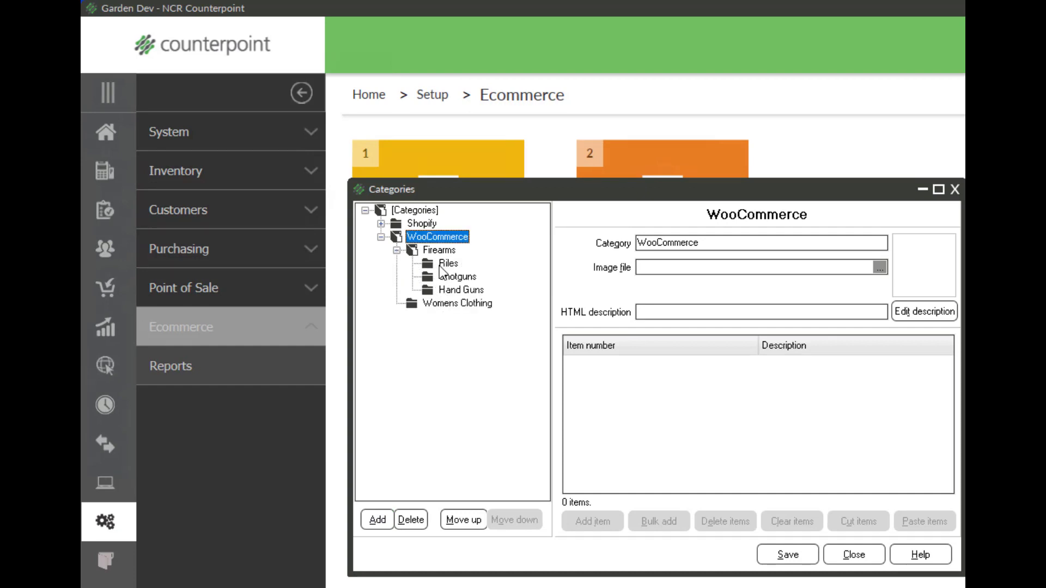
pyautogui.click(397, 250)
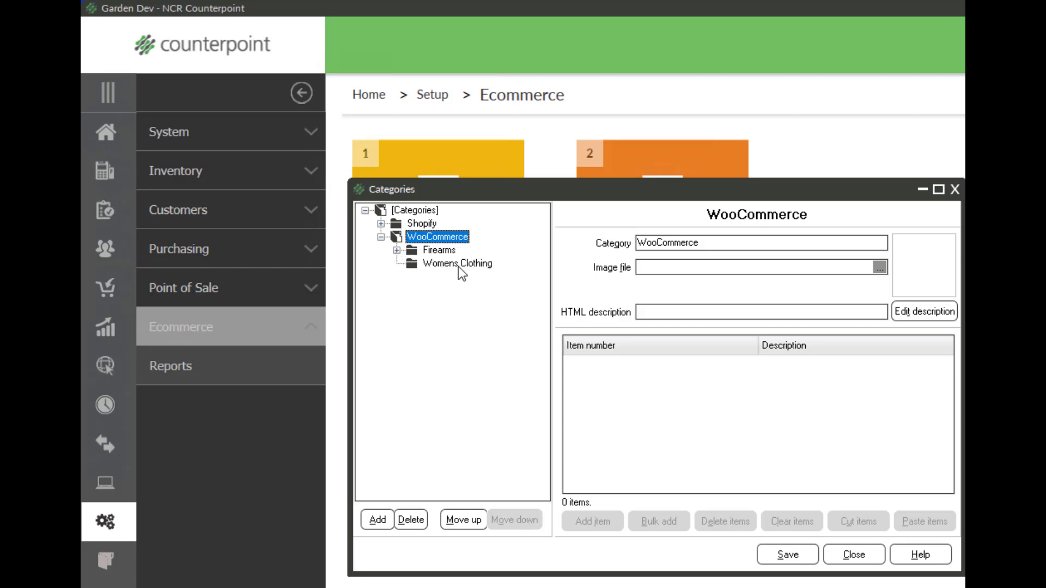
pyautogui.click(443, 265)
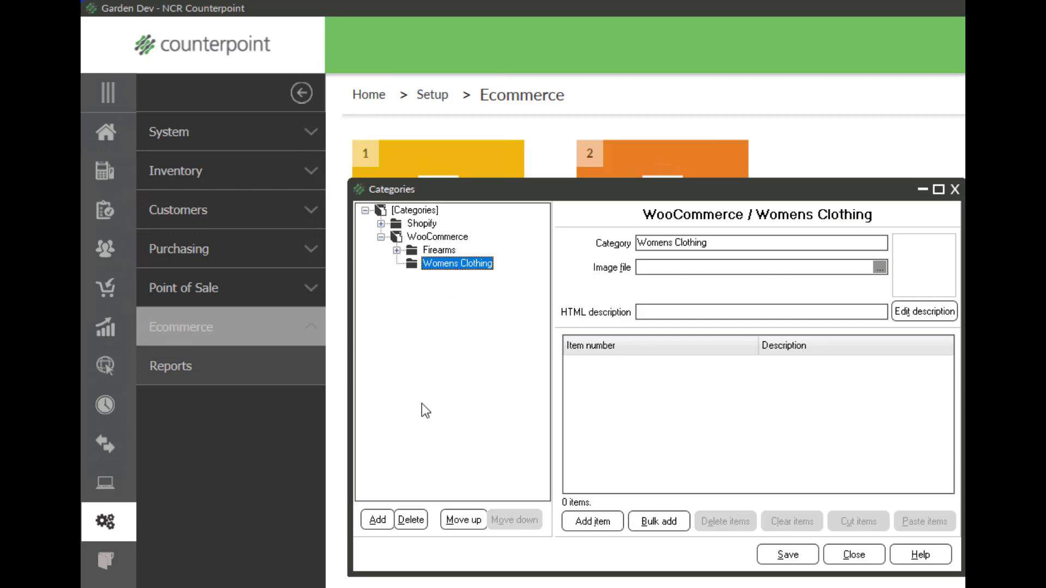
pyautogui.click(377, 519)
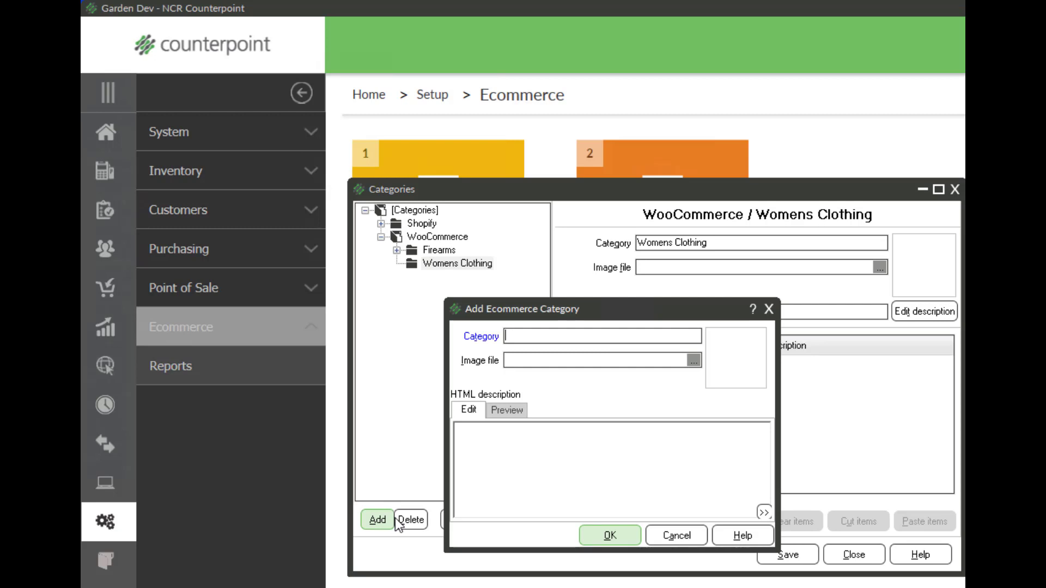
pyautogui.write('Womens Vests')
pyautogui.click(599, 542)
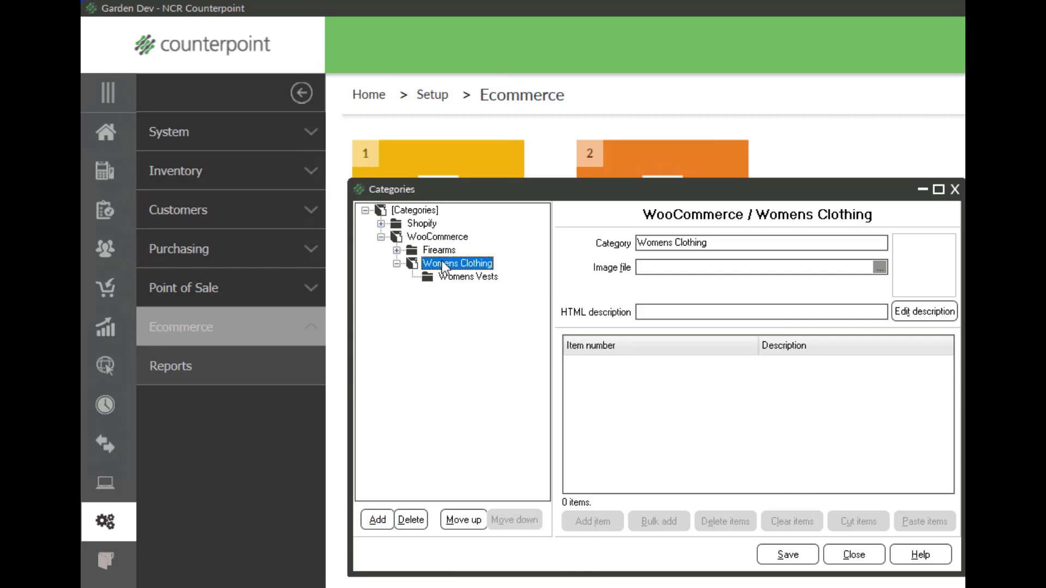
pyautogui.click(378, 522)
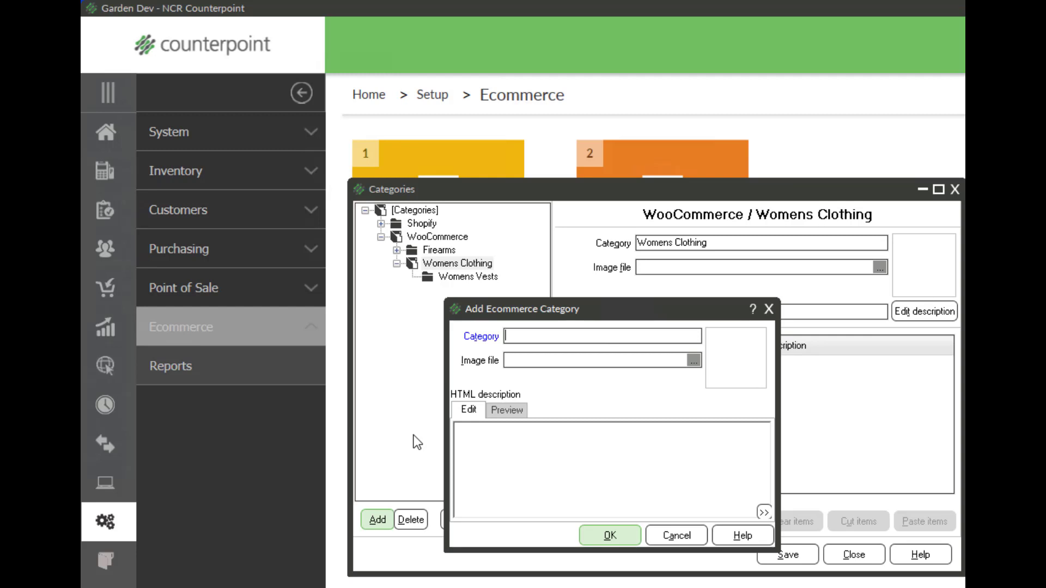
pyautogui.write('Hunting Gloves')
pyautogui.click(607, 536)
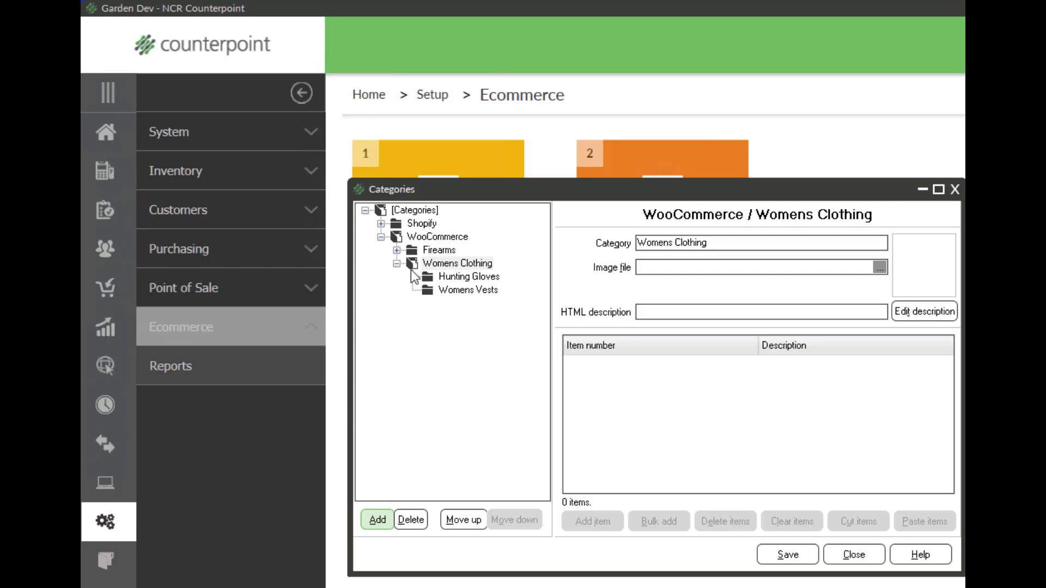
# Add a Gifts for Kids subcategory under WooCommerce and move it below Womens Clothing.
pyautogui.click(424, 238)
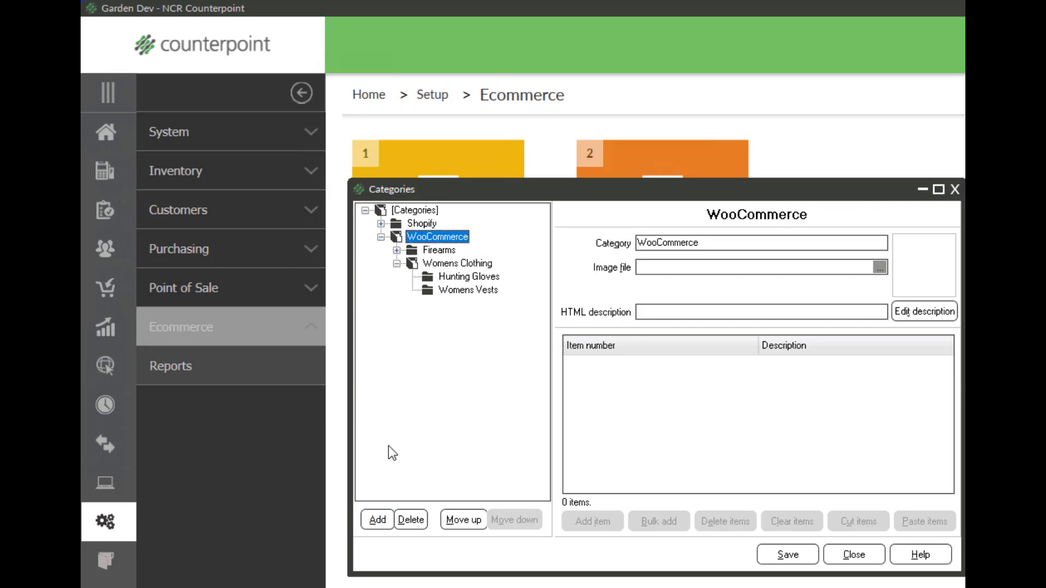
pyautogui.click(375, 520)
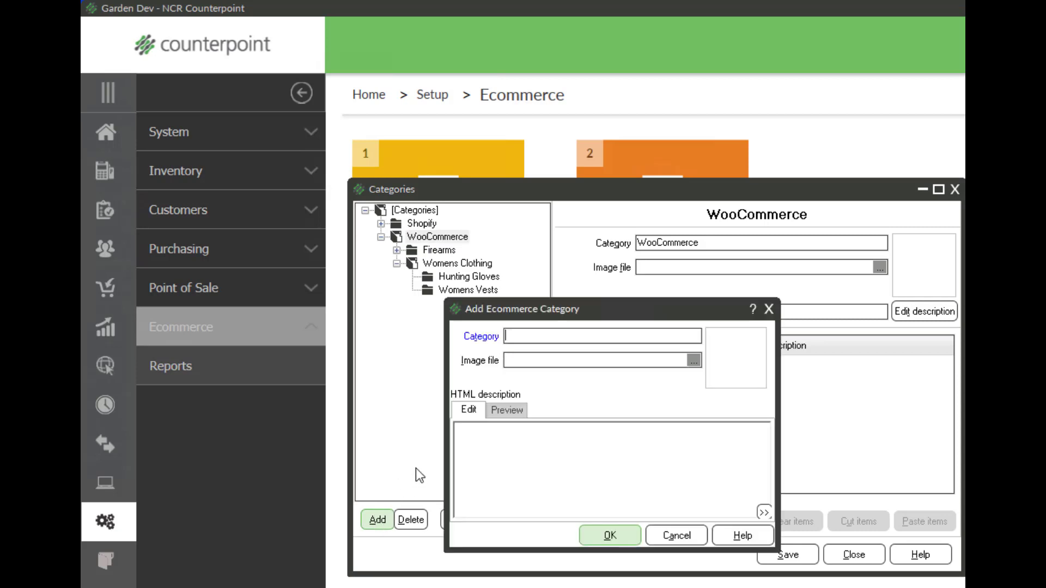
pyautogui.write('Gifts Fo')
pyautogui.press('BackSpace')
pyautogui.press('BackSpace')
pyautogui.write('for Kids')
pyautogui.click(606, 537)
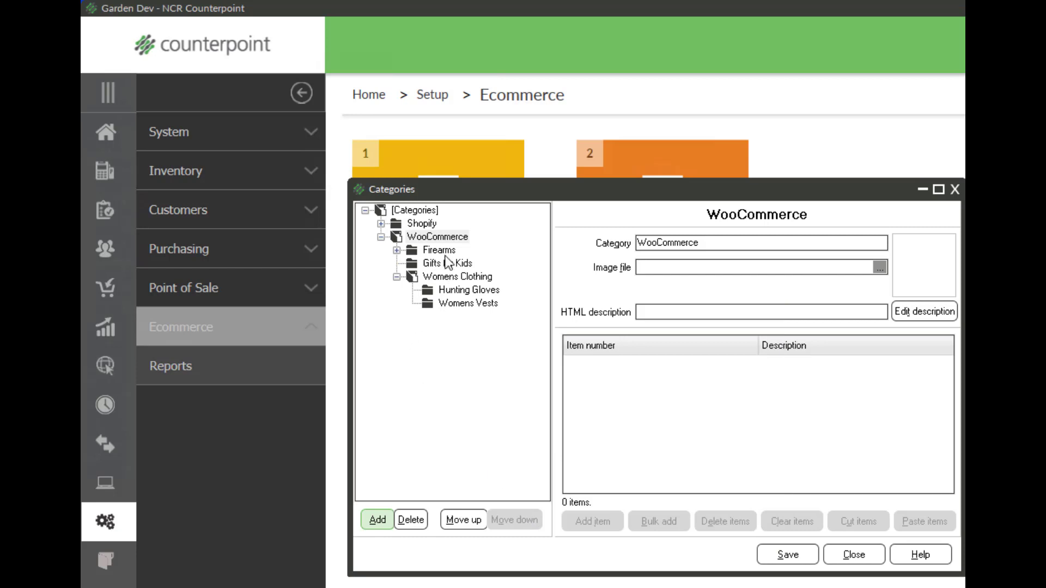
pyautogui.click(447, 264)
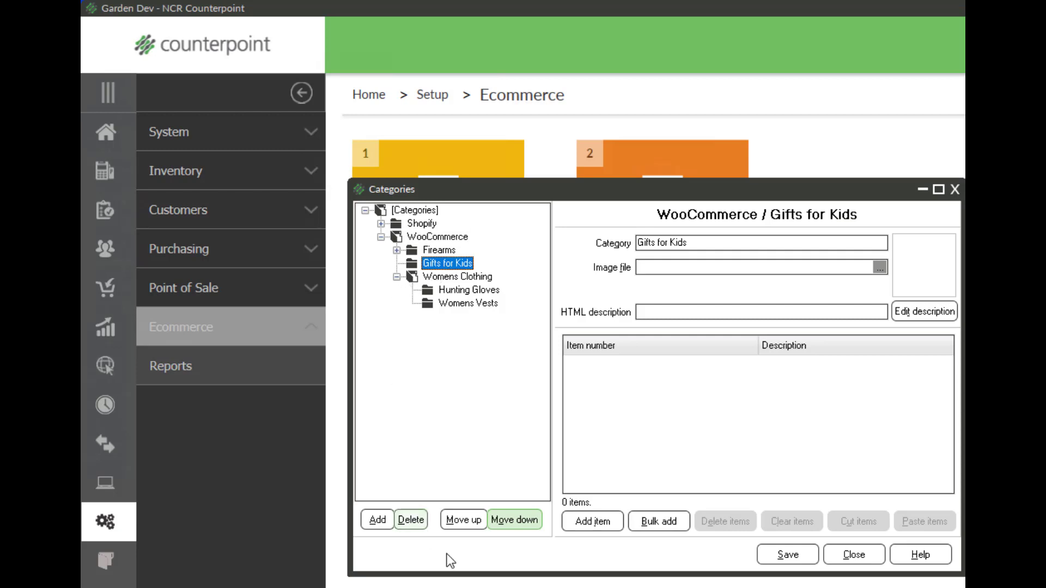
pyautogui.click(512, 520)
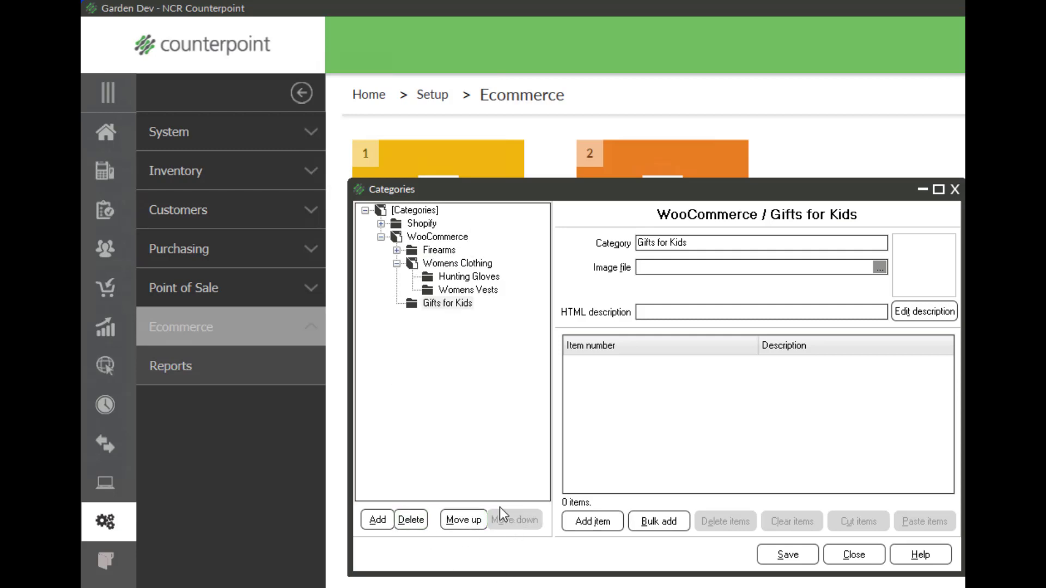
# Add a BB Guns subcategory under Gifts for Kids, then collapse the open subcategory branches and select WooCommerce.
pyautogui.click(411, 304)
pyautogui.click(376, 521)
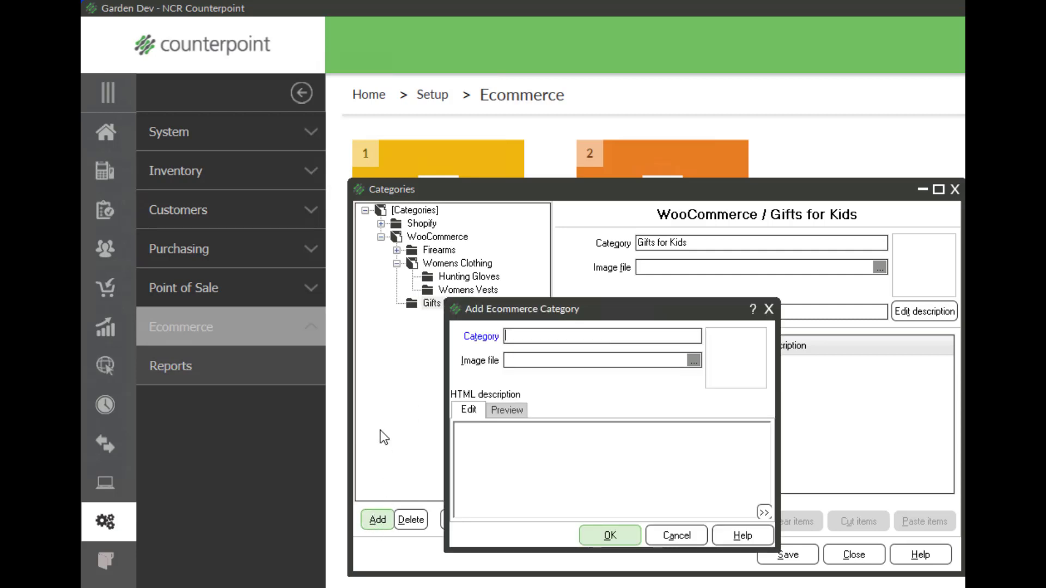
pyautogui.write('BB Guns')
pyautogui.click(610, 536)
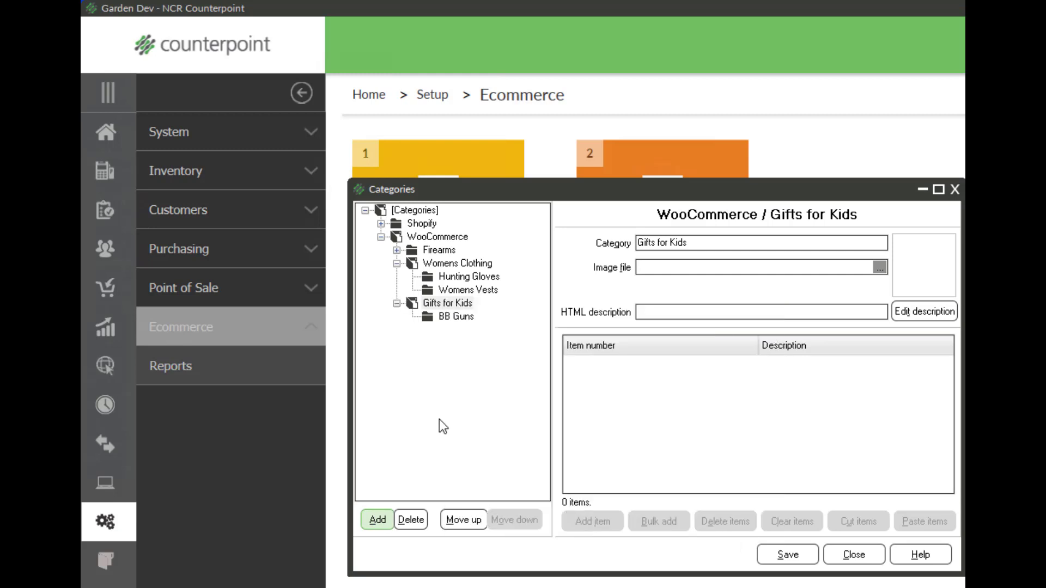
pyautogui.click(397, 303)
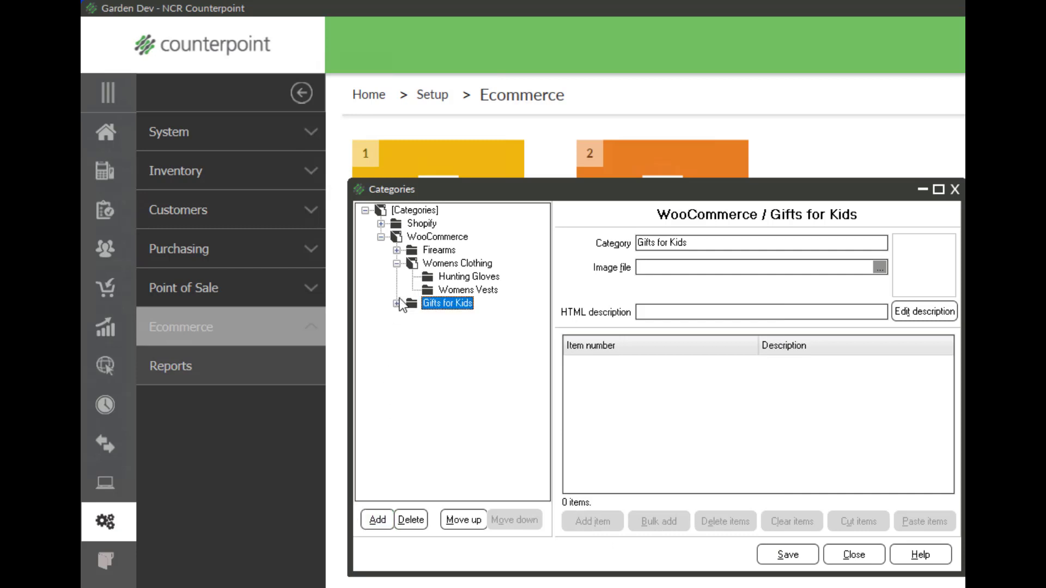
pyautogui.click(396, 263)
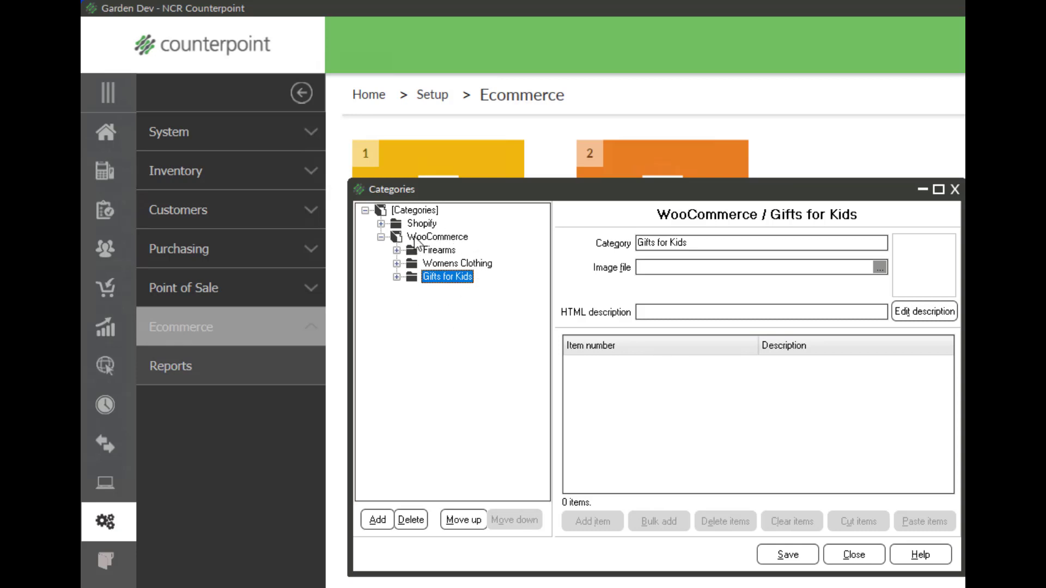
pyautogui.click(450, 240)
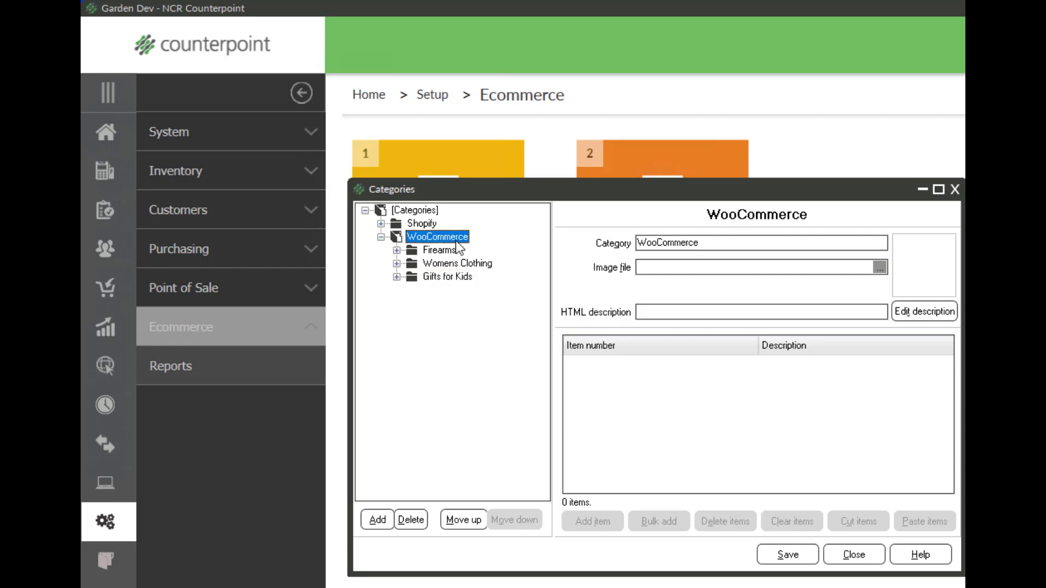